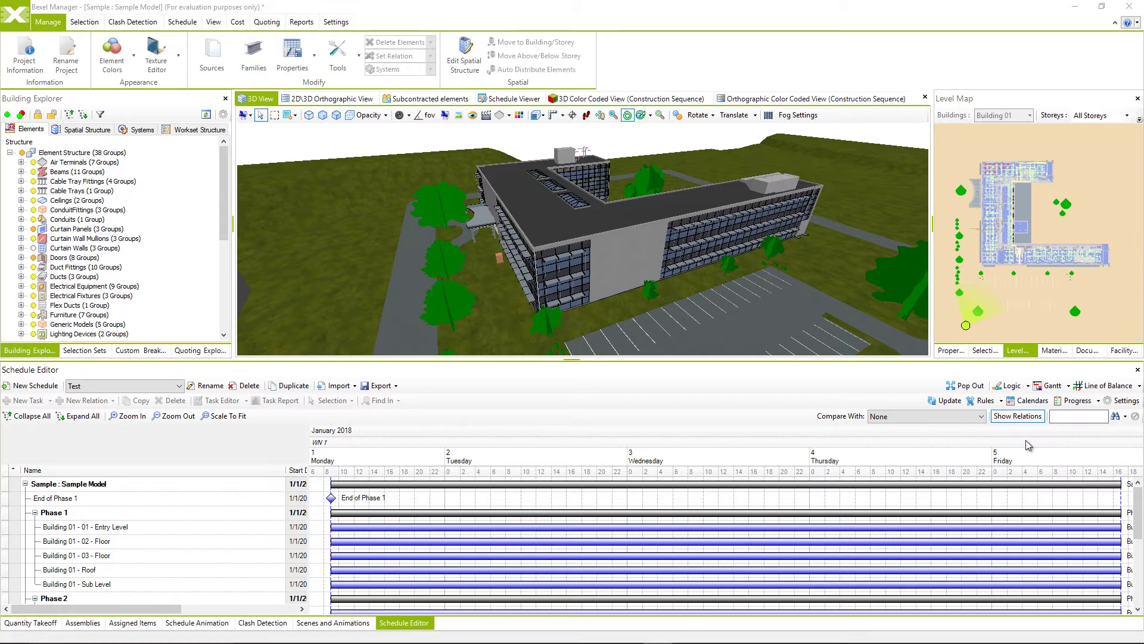
Switch the Schedule Editor to its Logic network view and pop it out into a separate window
click(1016, 389)
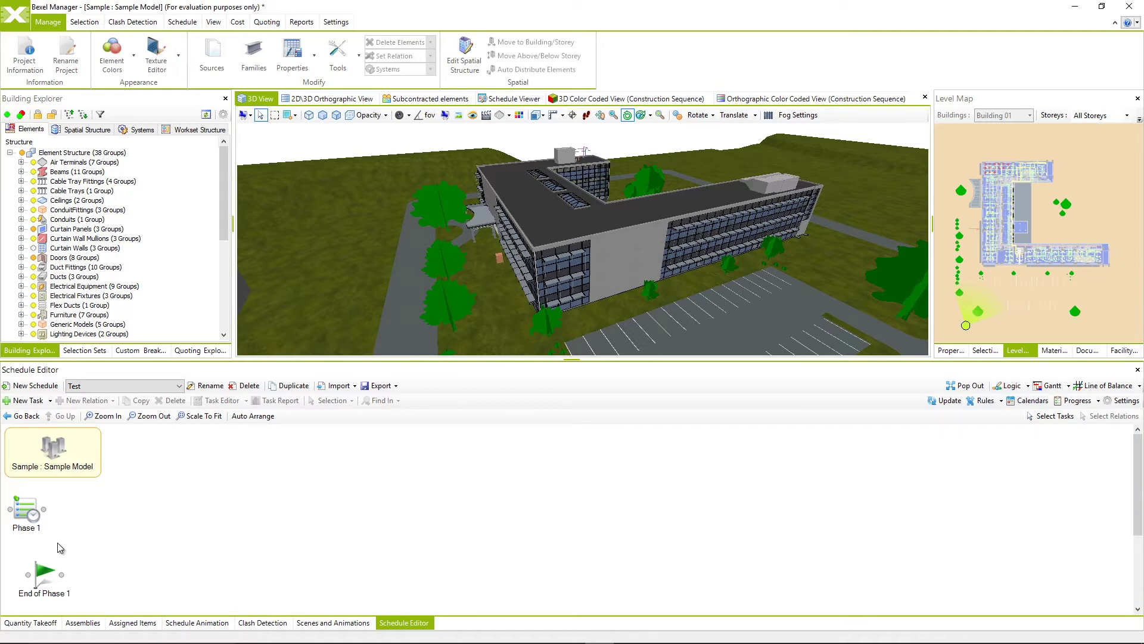
scroll(58, 542, down, 3)
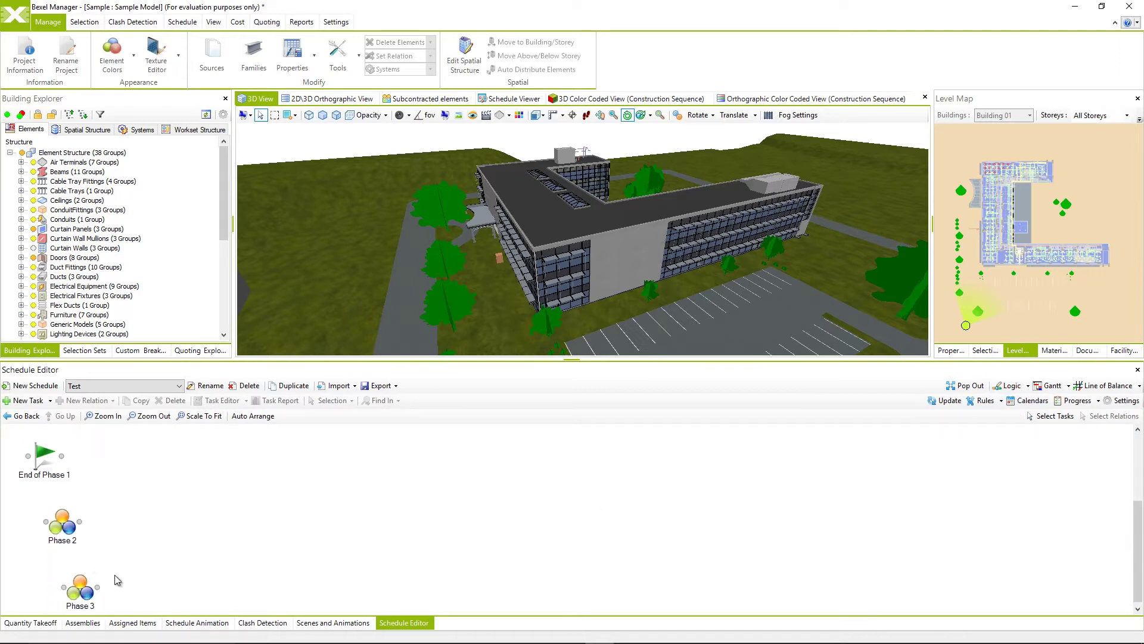
scroll(115, 574, up, 3)
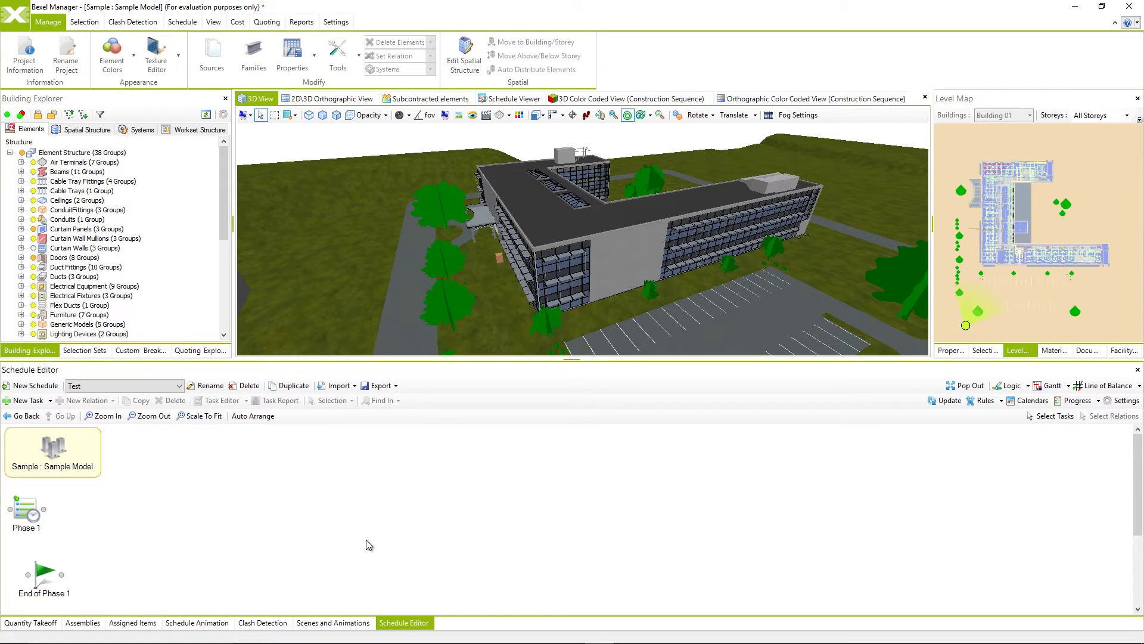
click(970, 386)
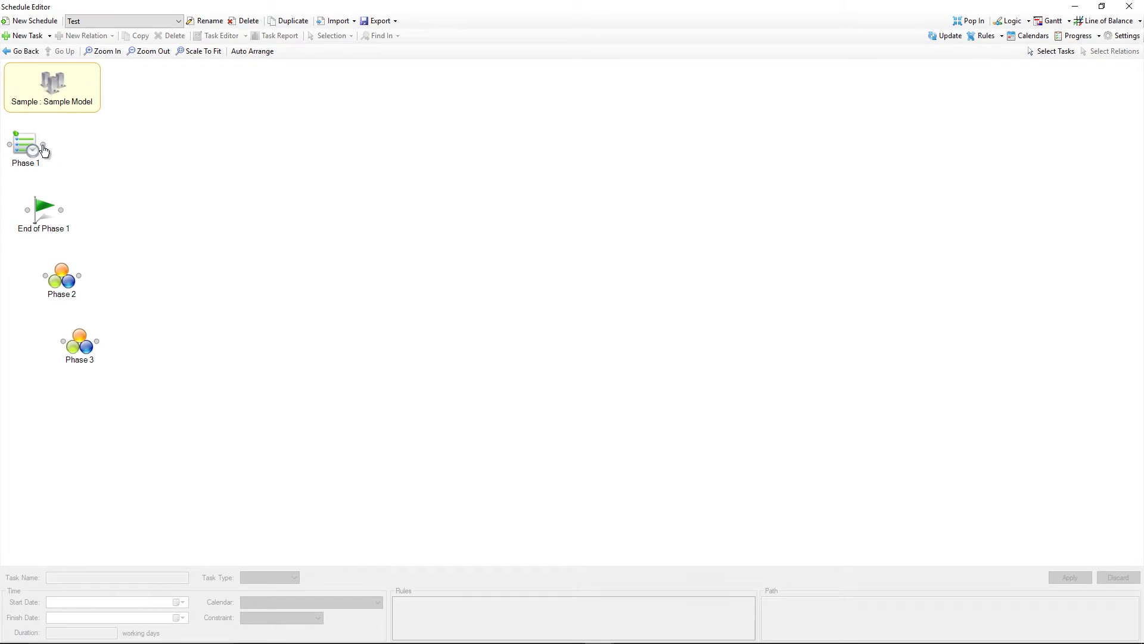
Drag finish-to-start relations from Phase 1 to Phase 2 and on to Phase 3
drag(44, 149, 58, 341)
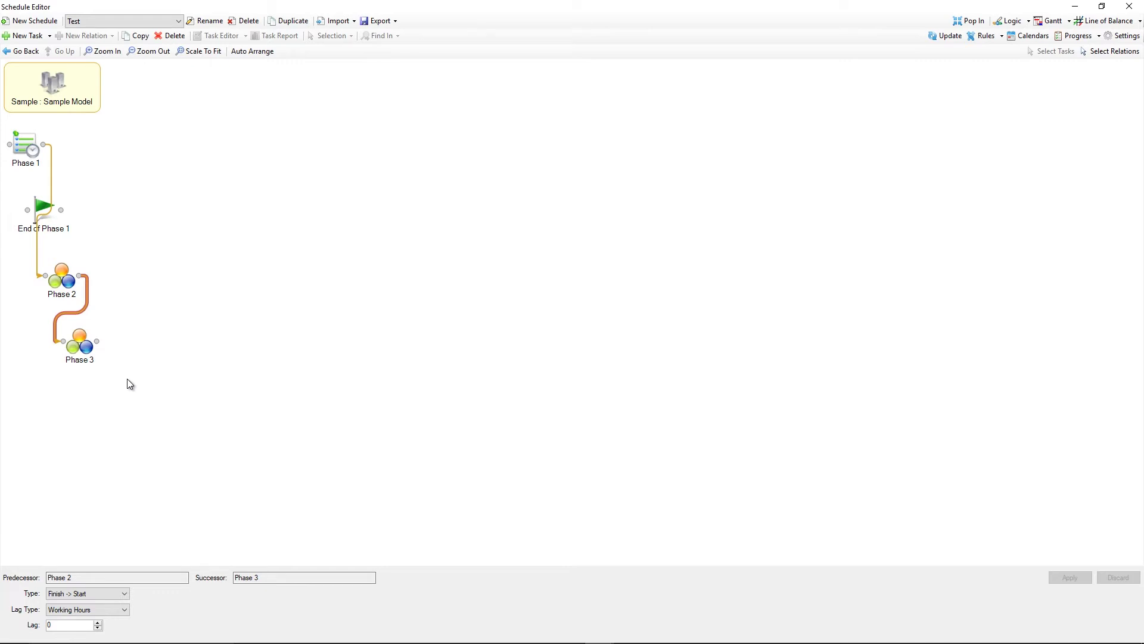
Change both phase relations to Start -> Start and apply
ctrl+click(36, 254)
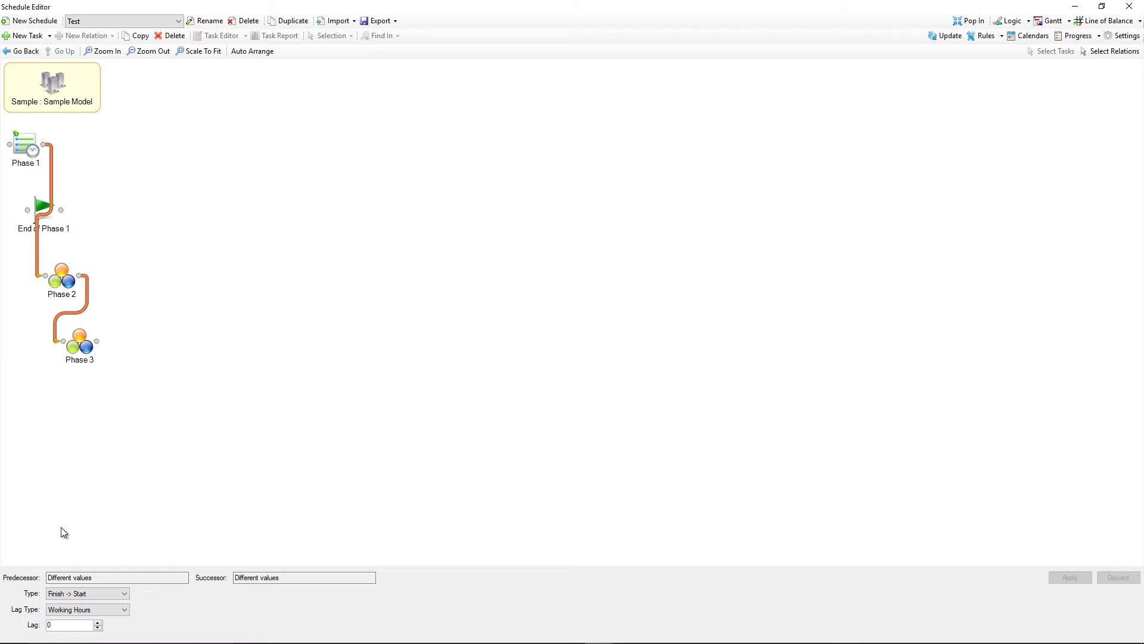
click(120, 595)
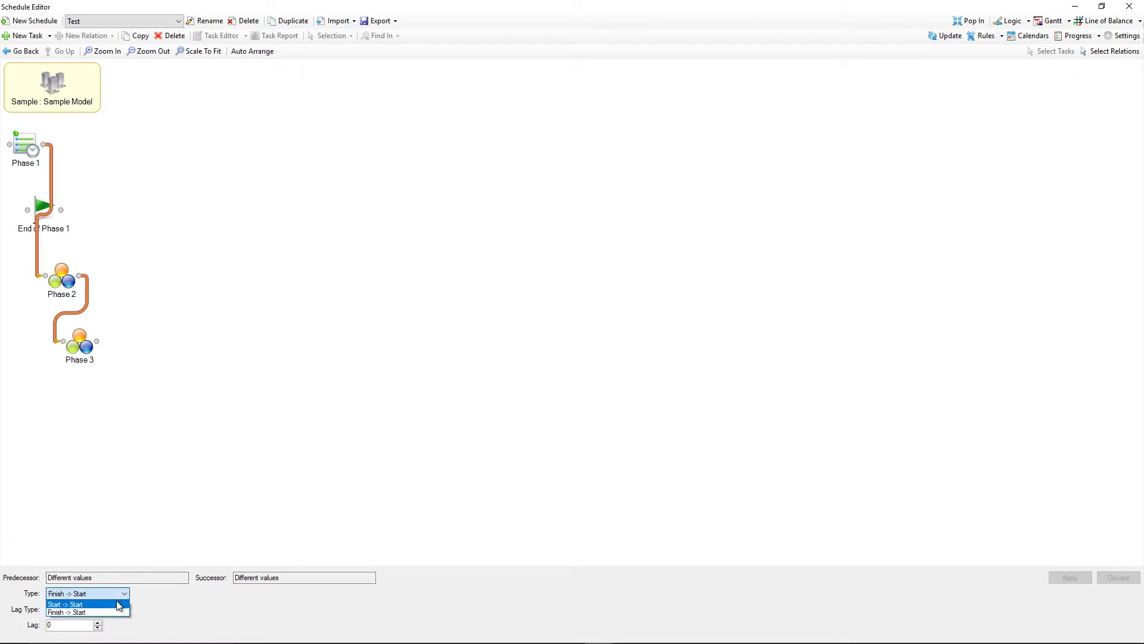
click(119, 604)
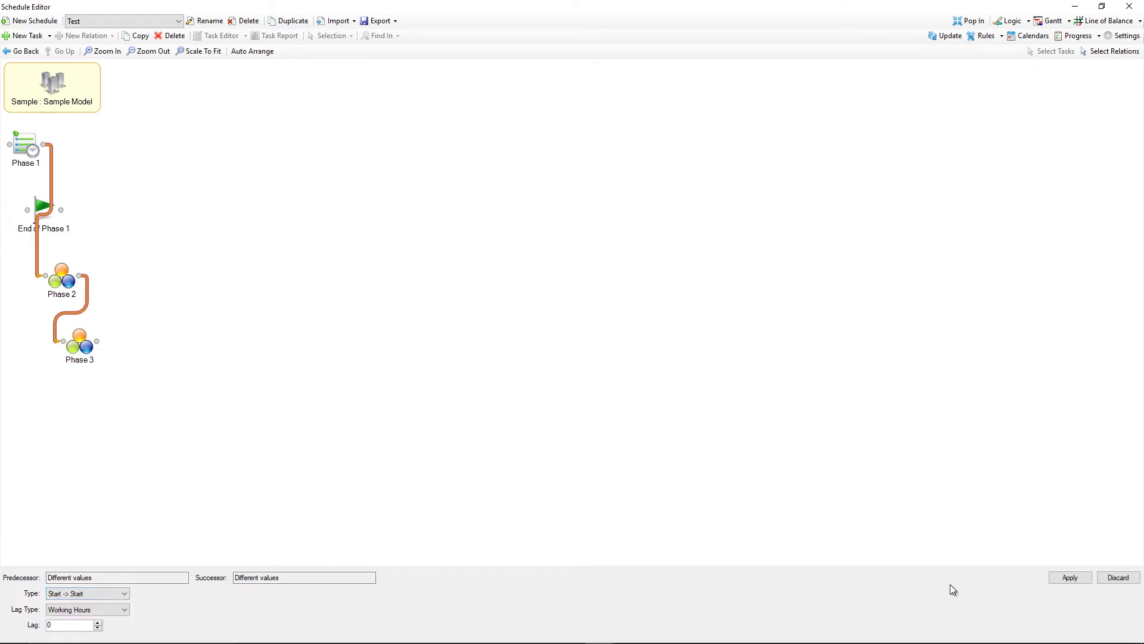
click(1055, 579)
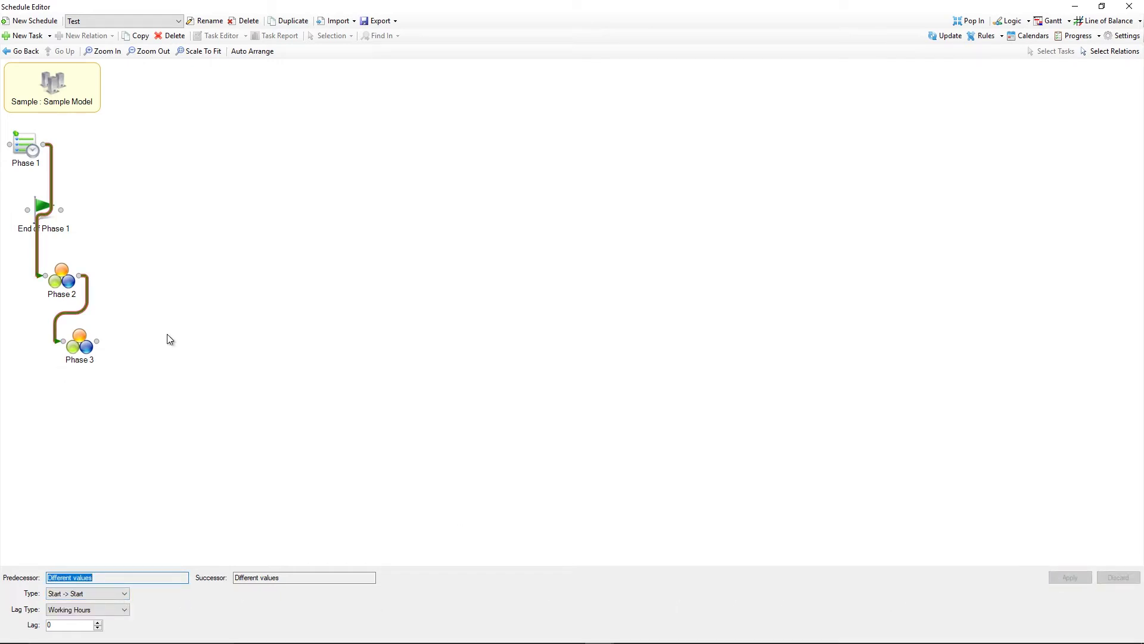
Give both phase relations a 50 Duration Percentage lag and apply it
click(78, 312)
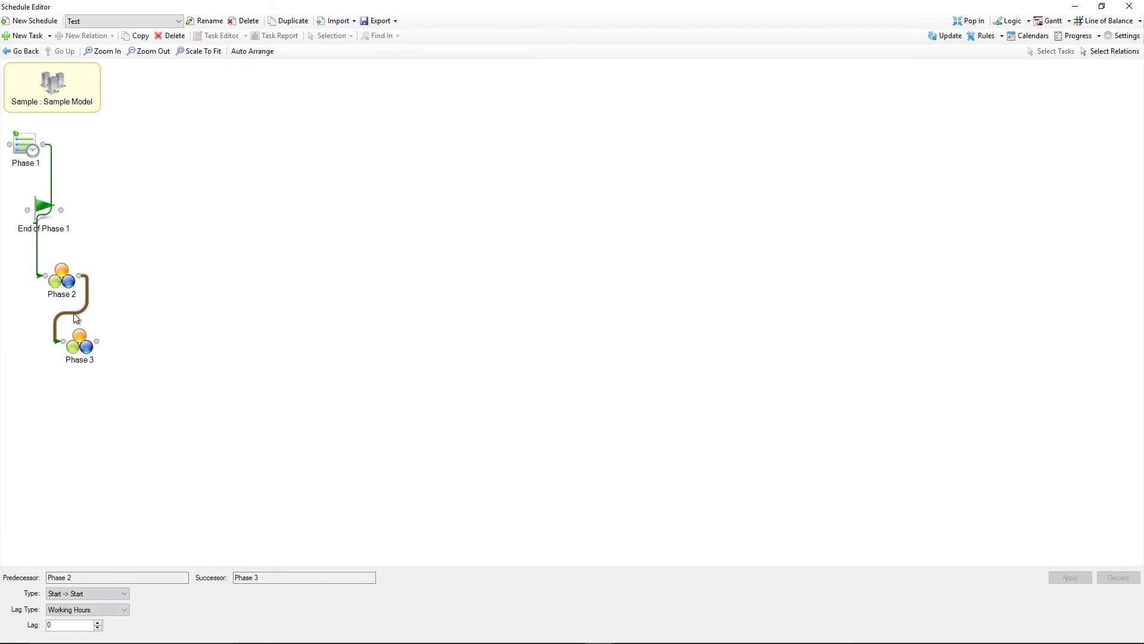
ctrl+click(37, 254)
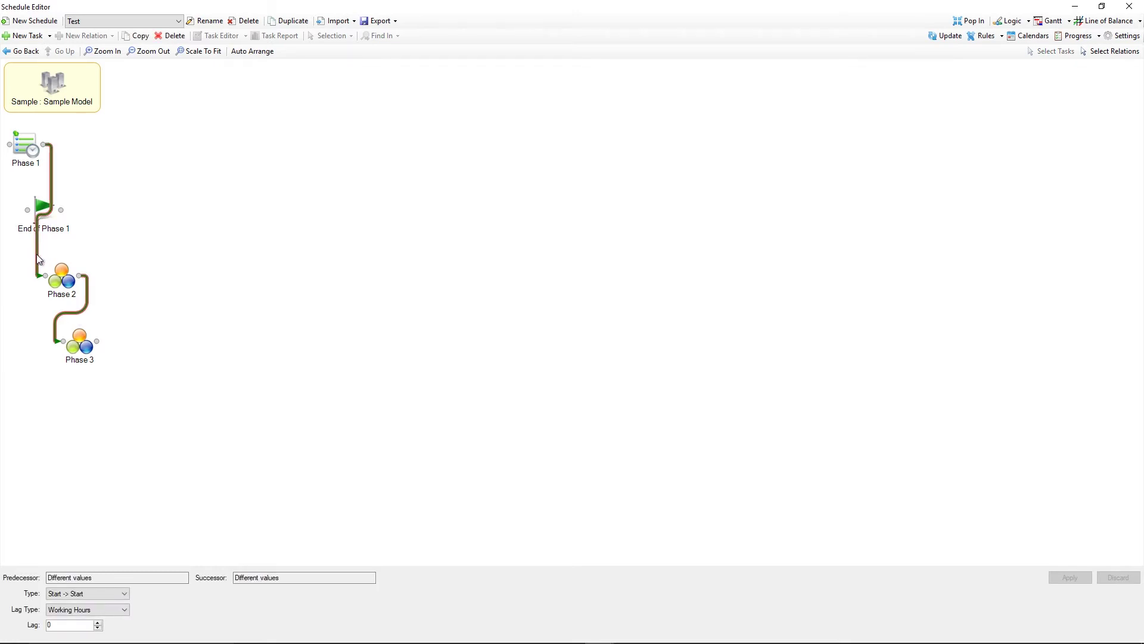
click(125, 610)
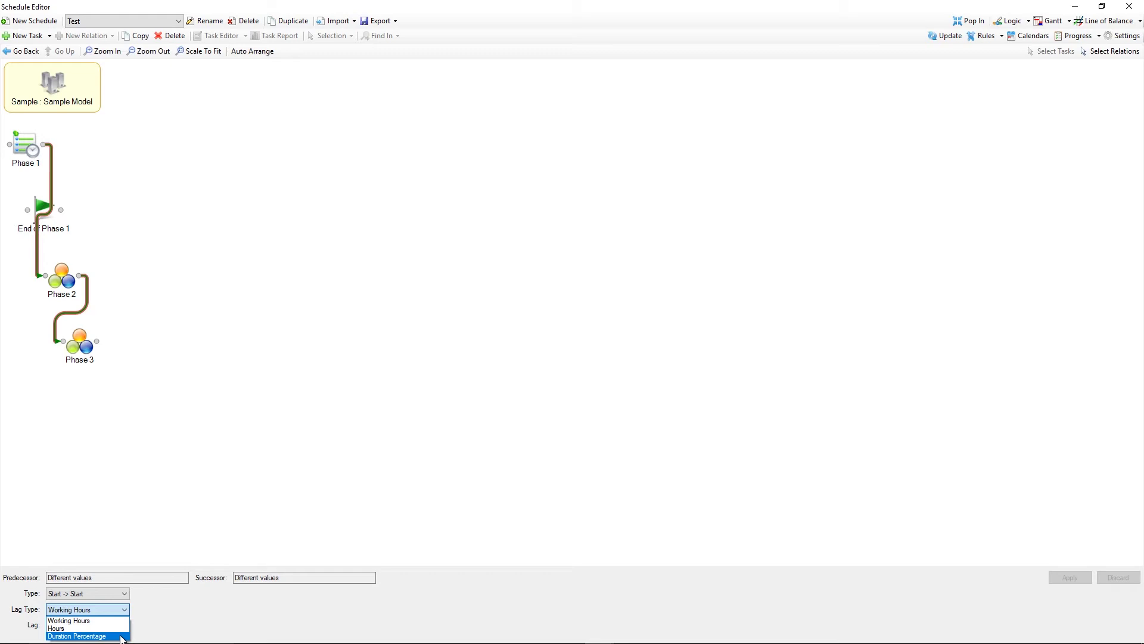
click(121, 635)
click(48, 626)
text(50)
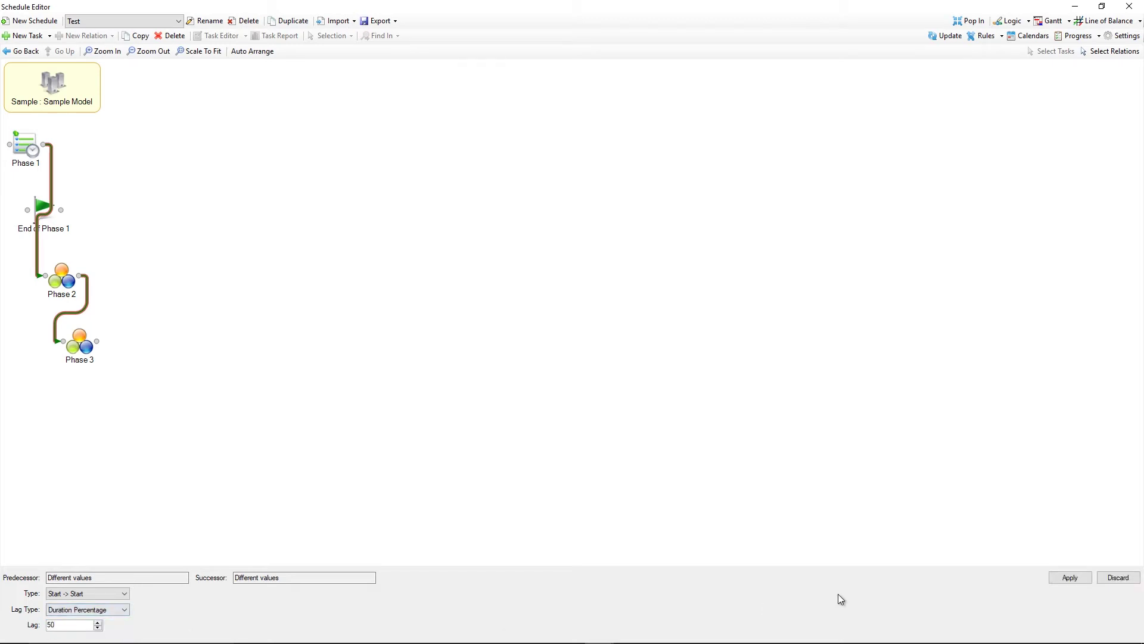
click(1070, 577)
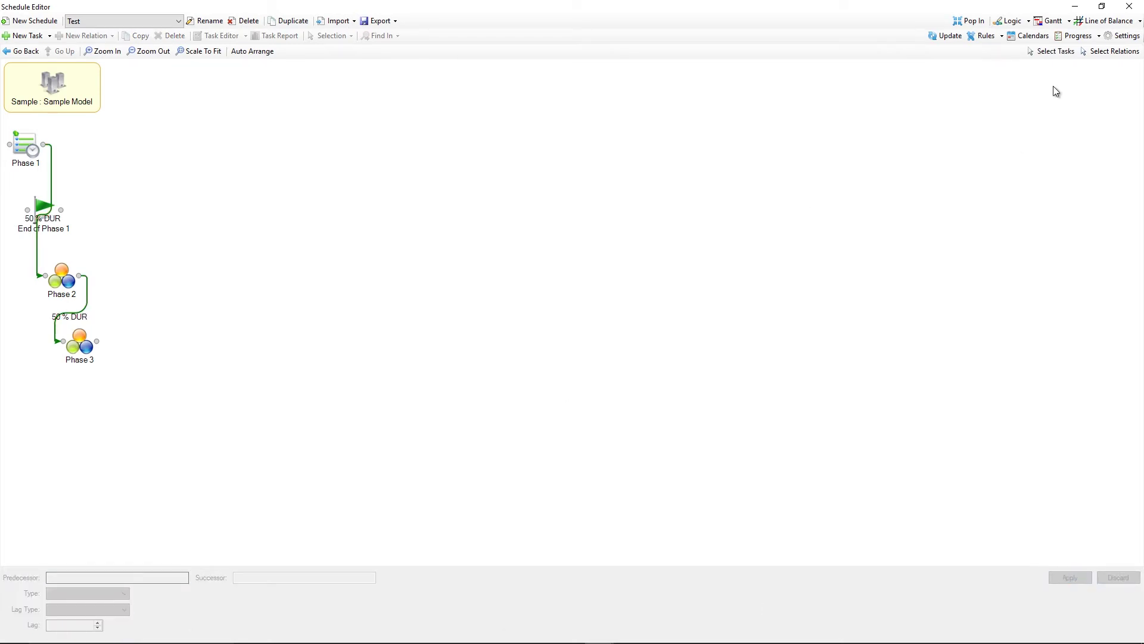
click(1051, 21)
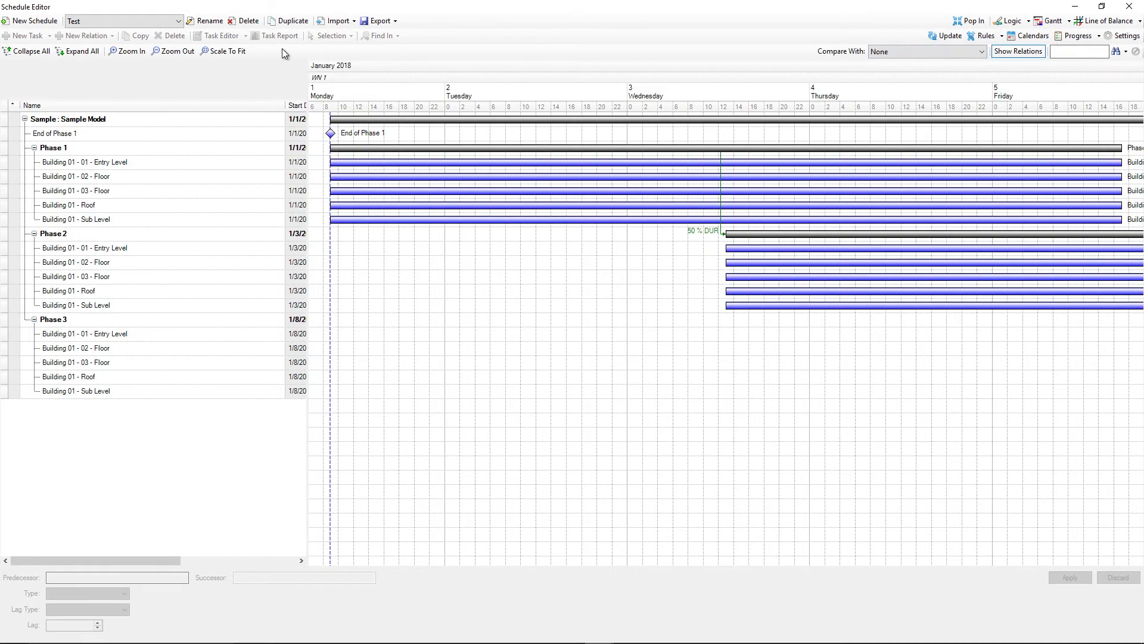
click(231, 54)
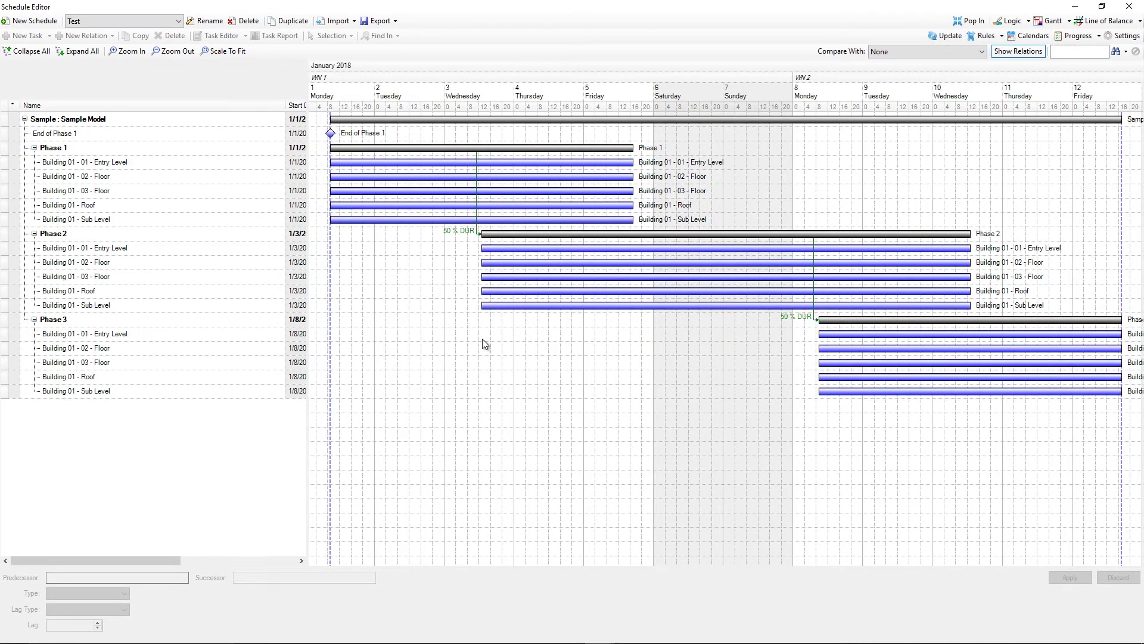
click(476, 168)
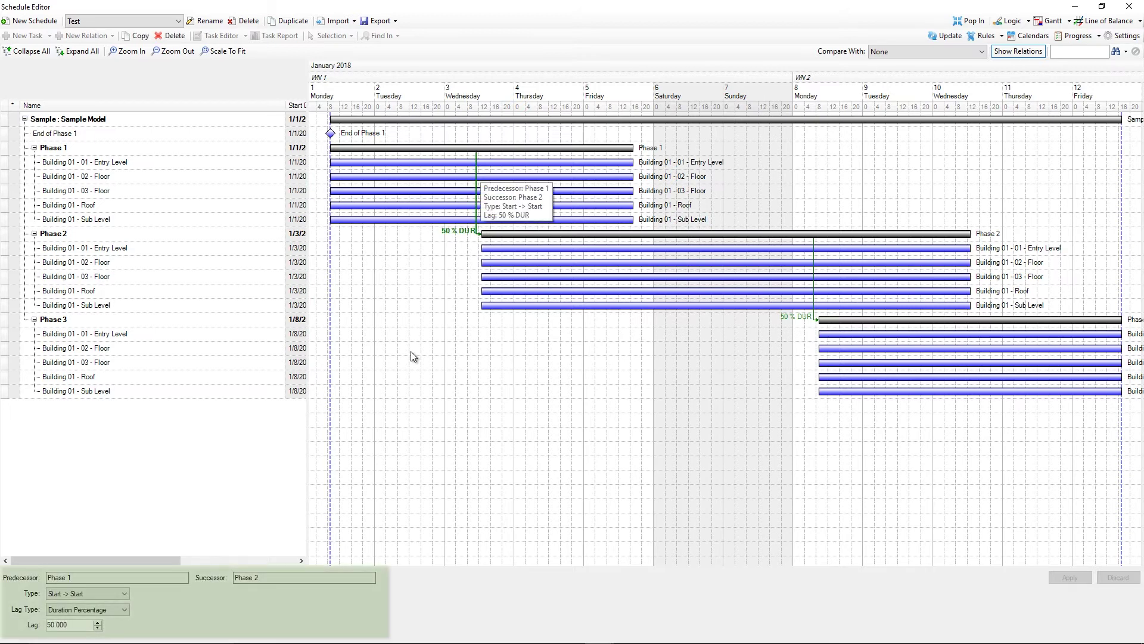
click(238, 528)
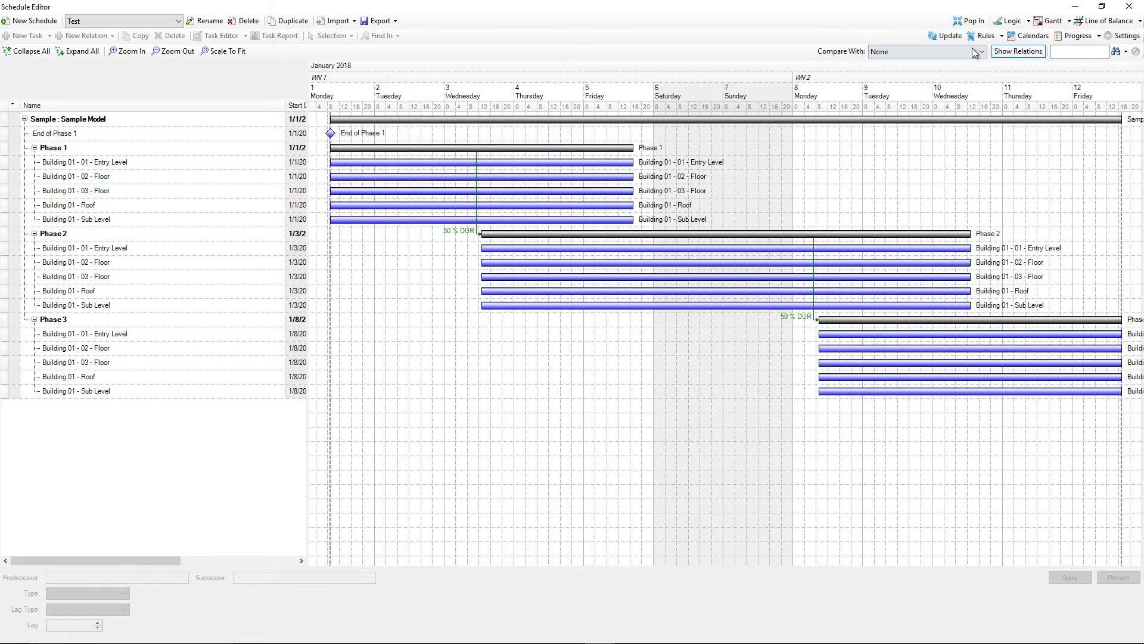
click(1010, 23)
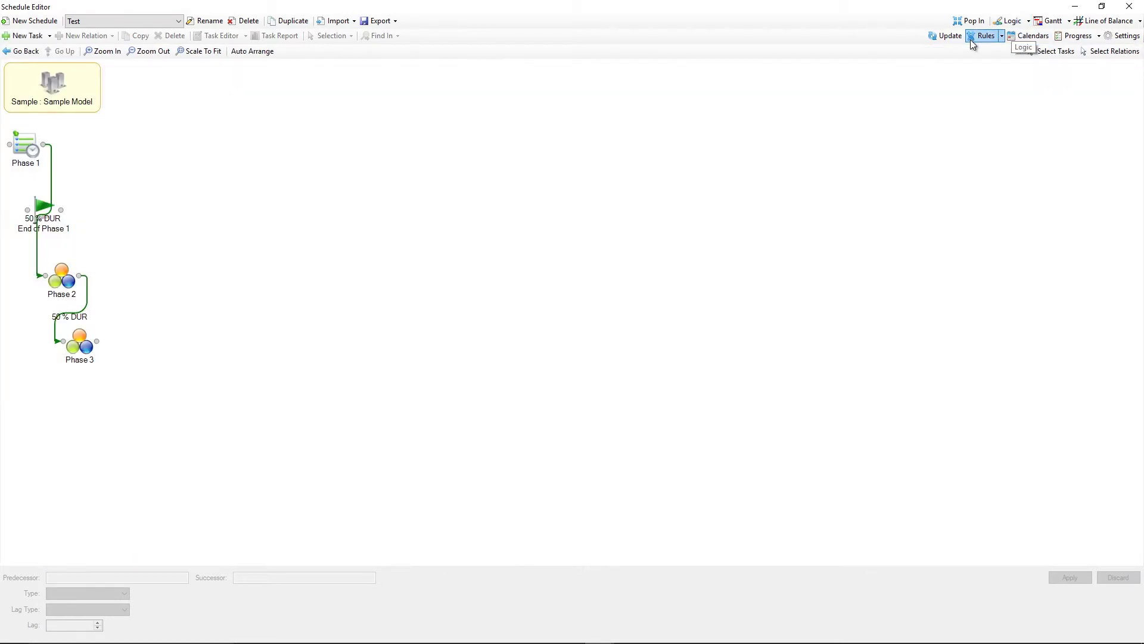
Inside Phase 1, chain the five levels Sub Level through Roof finish-to-start, then return to Gantt
click(25, 150)
double_click(26, 149)
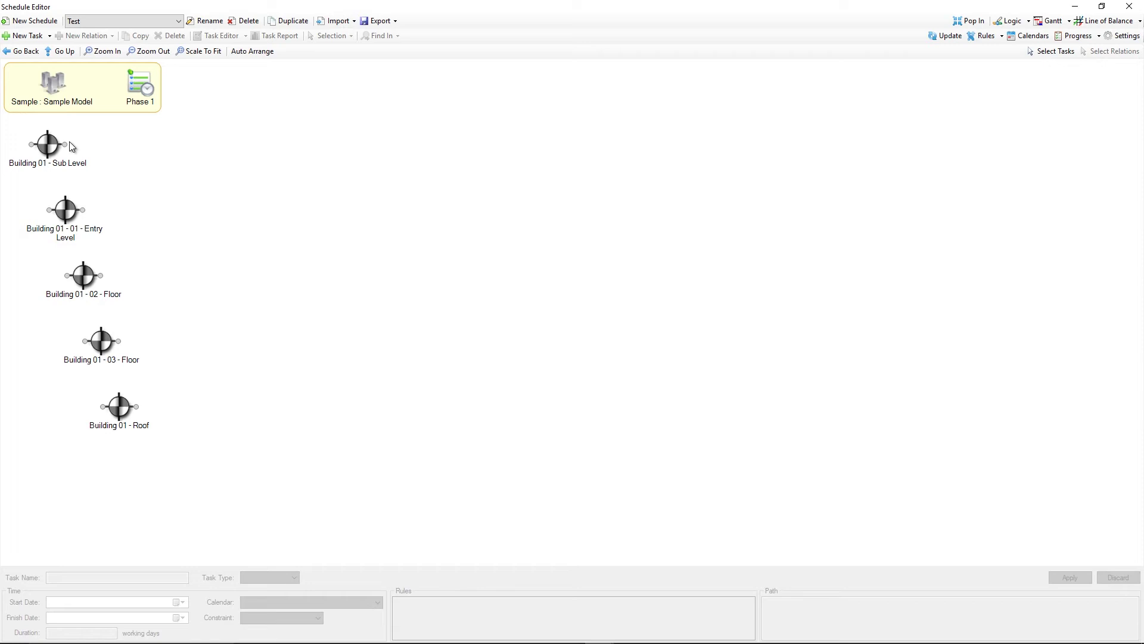
mouse_move(66, 144)
mouse_down()
mouse_move(47, 210)
mouse_move(102, 406)
mouse_up()
click(207, 400)
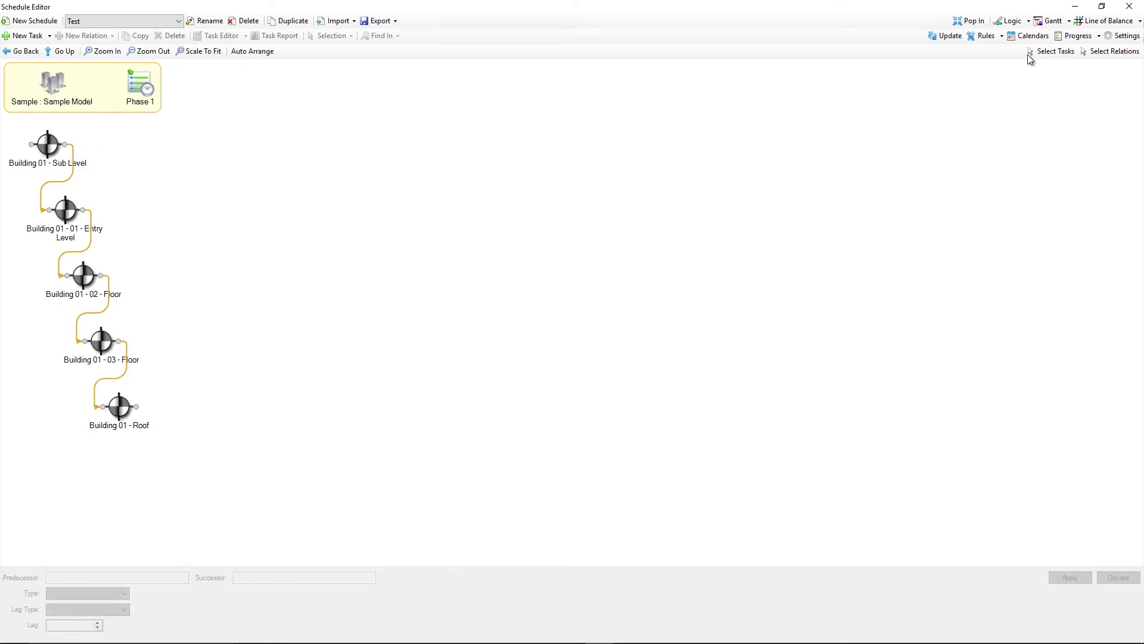
click(1050, 22)
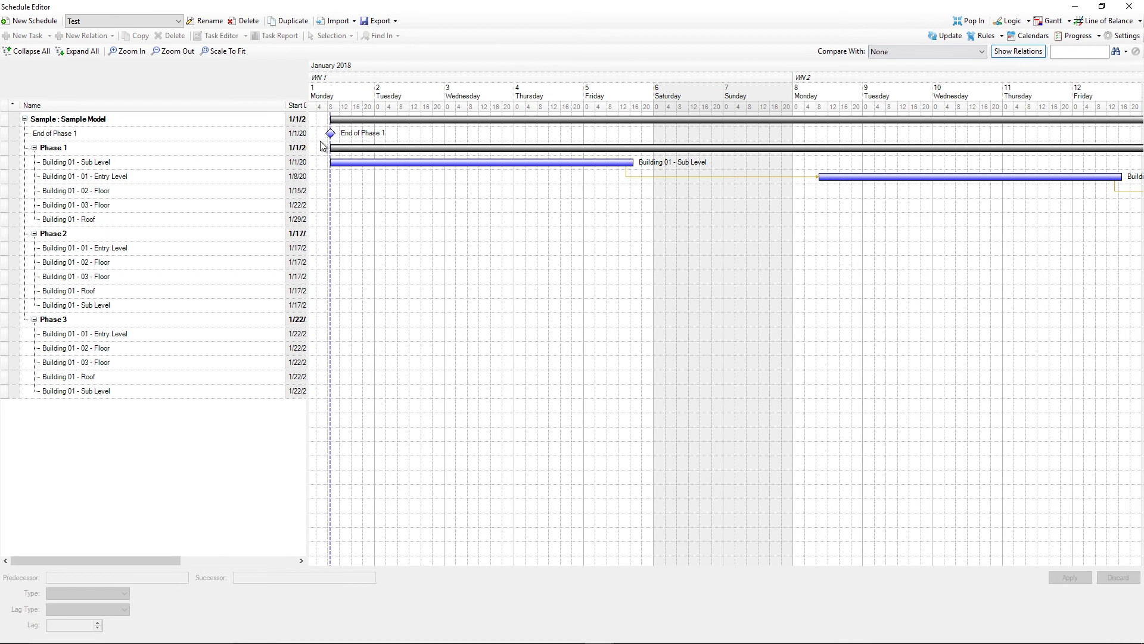
Scale the schedule to fit and select Phase 2's Building 01 - 01 - Entry Level task
click(230, 53)
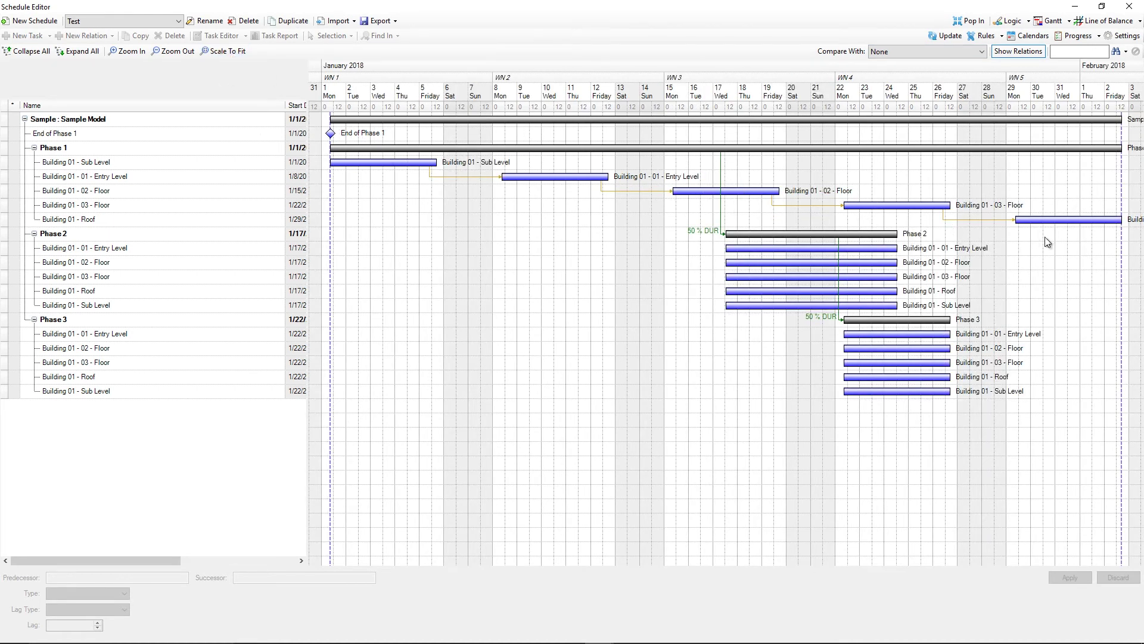
click(177, 250)
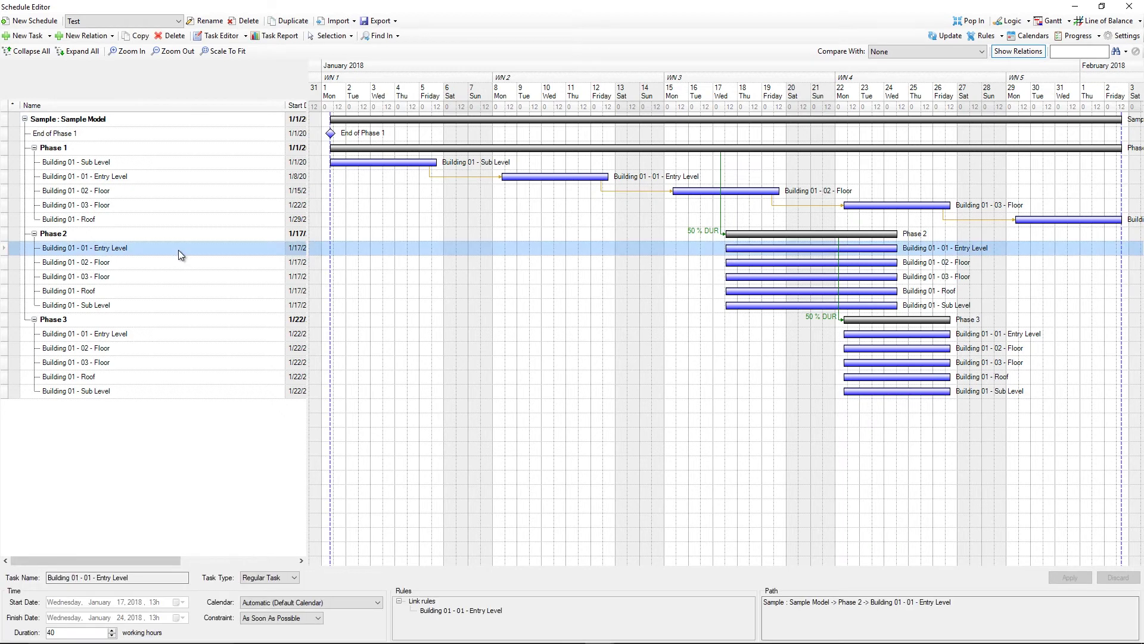
click(111, 37)
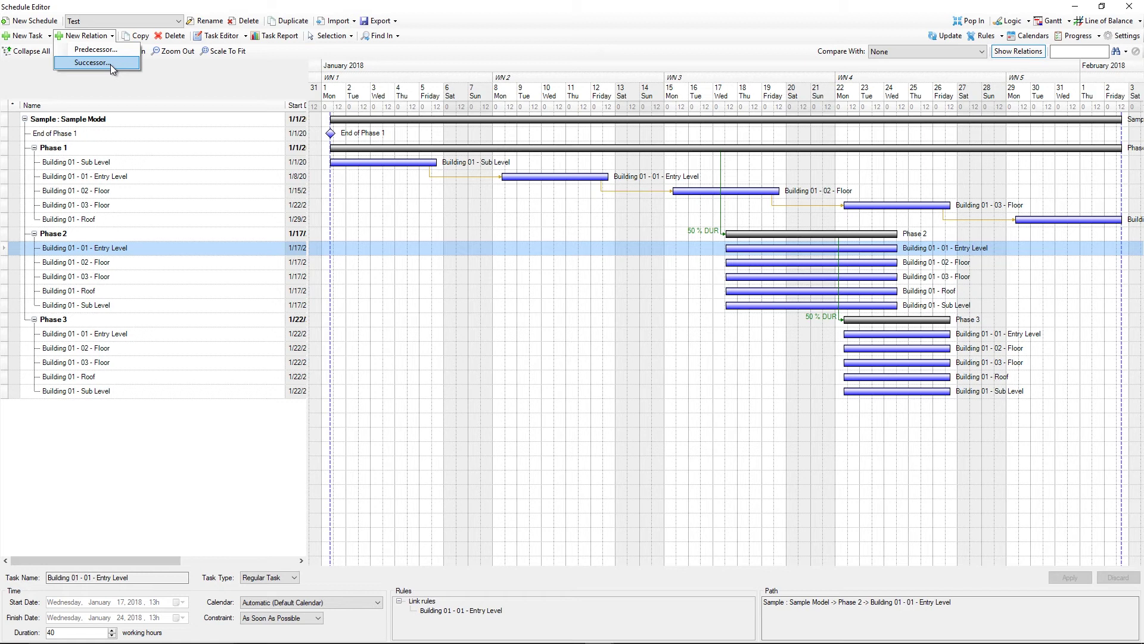
Make 02 - Floor the successor of Phase 2's Entry Level, with Sub Level ahead of Entry Level
click(109, 64)
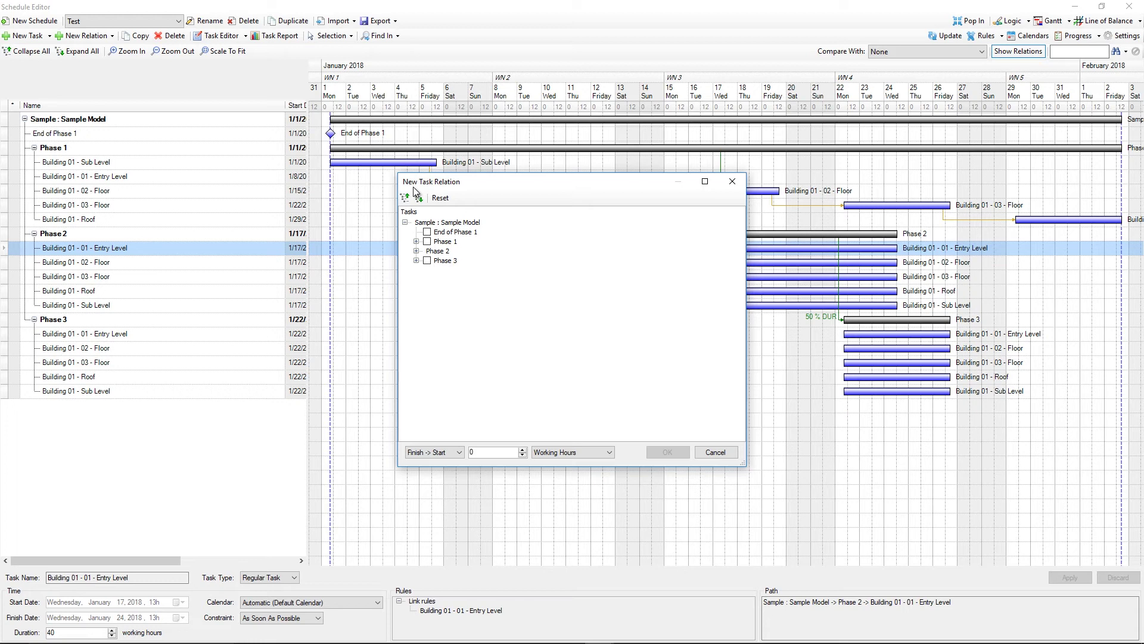
click(420, 197)
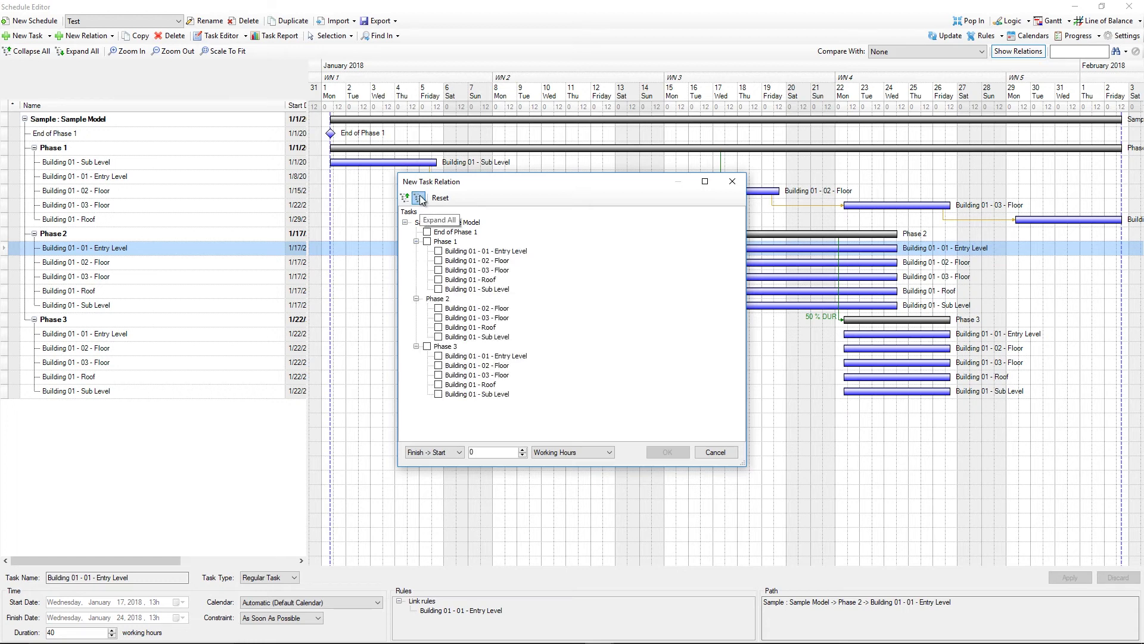
click(439, 308)
click(667, 453)
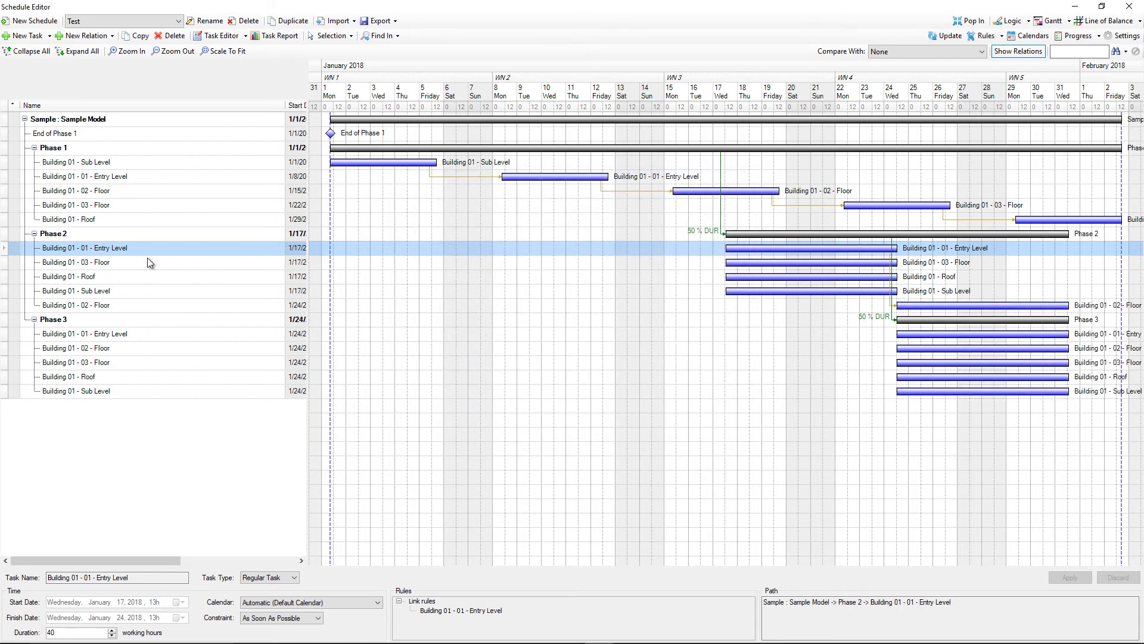
click(112, 35)
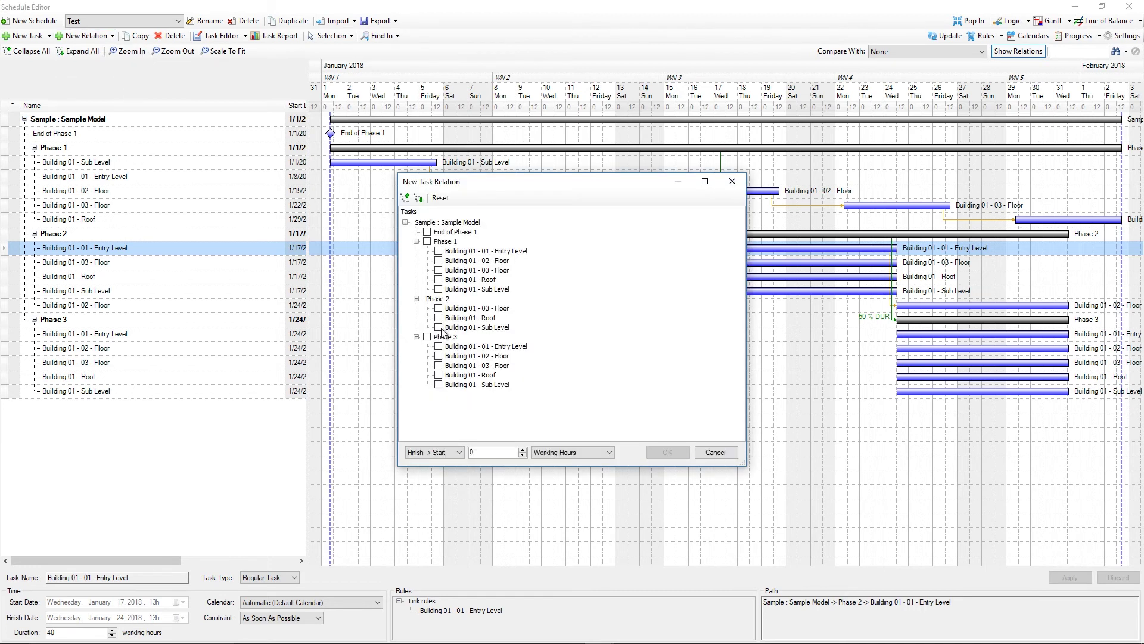
click(660, 454)
Add 03 - Floor as the finish-to-start successor of Phase 2's 02 - Floor
key(Down)
click(112, 36)
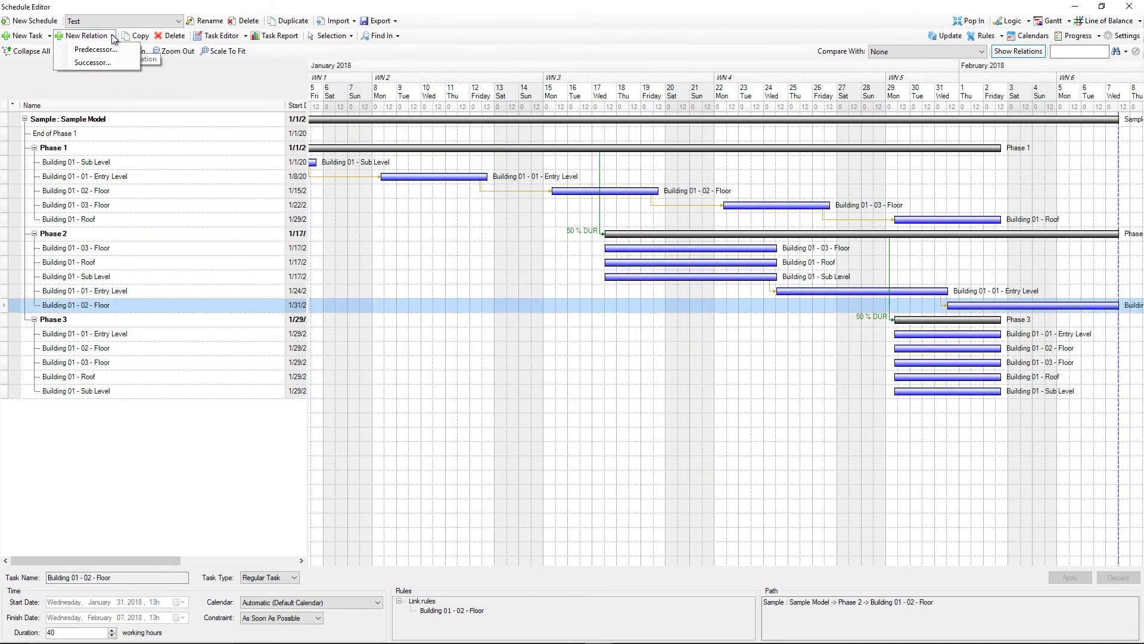
click(442, 308)
click(84, 305)
Add Roof as the successor of Phase 2's 03 - Floor and scale the schedule to fit
click(112, 36)
click(110, 63)
click(439, 318)
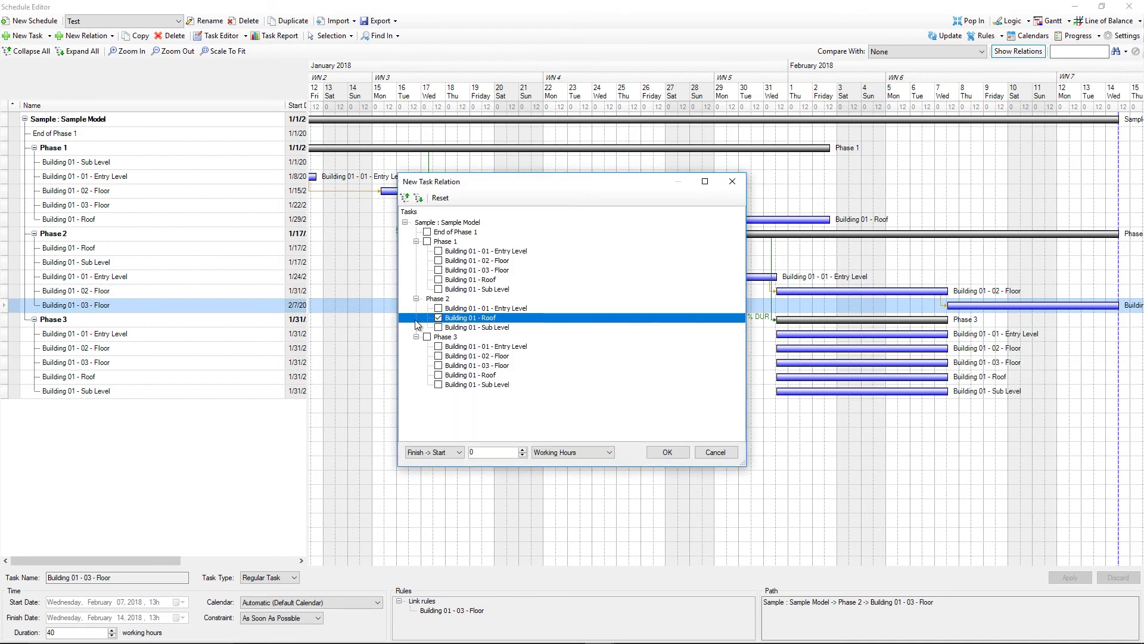
click(667, 451)
click(224, 51)
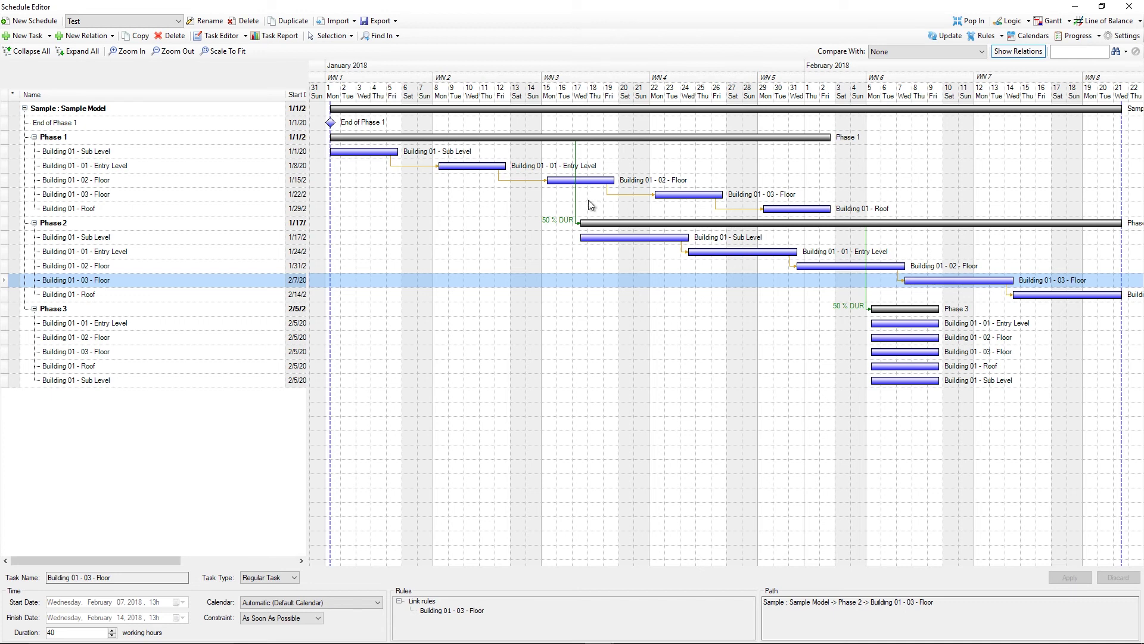
click(610, 194)
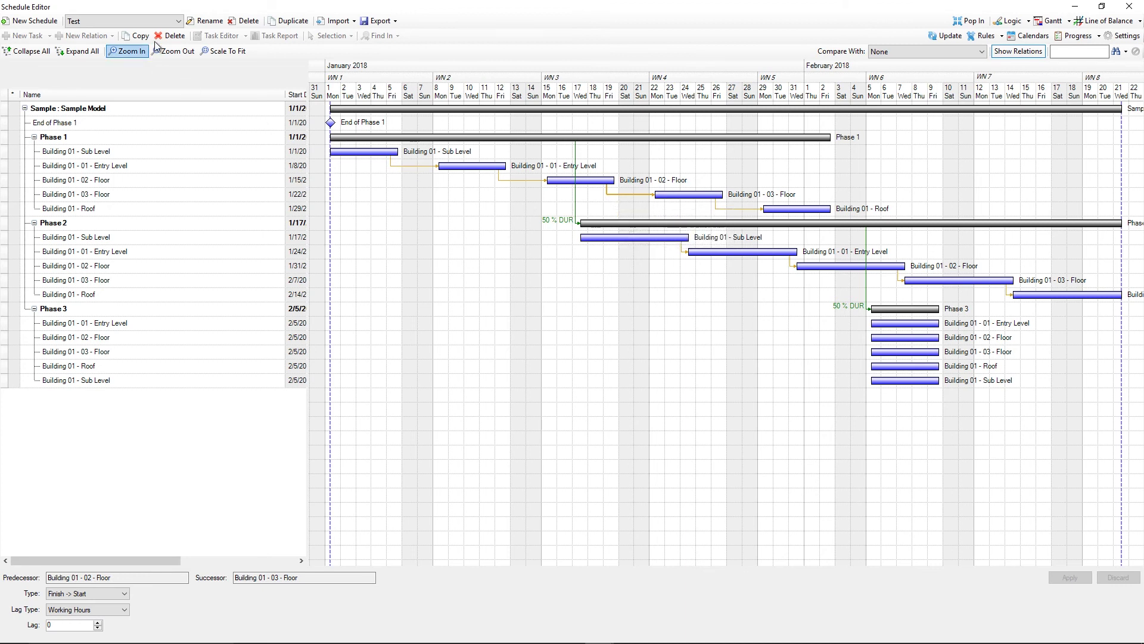
click(172, 36)
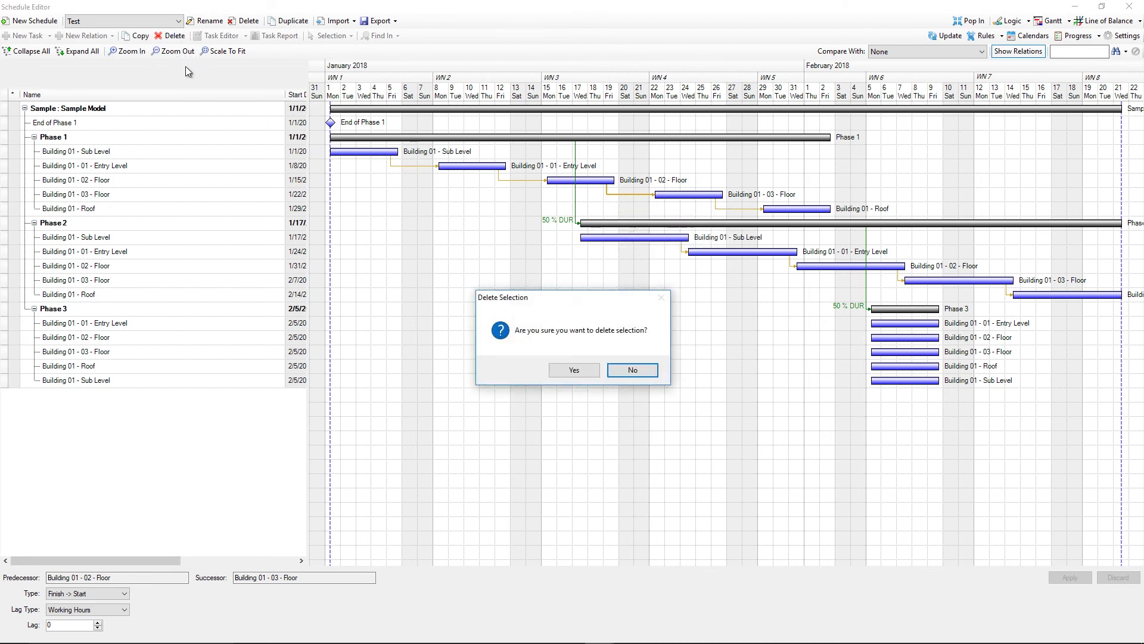
click(633, 371)
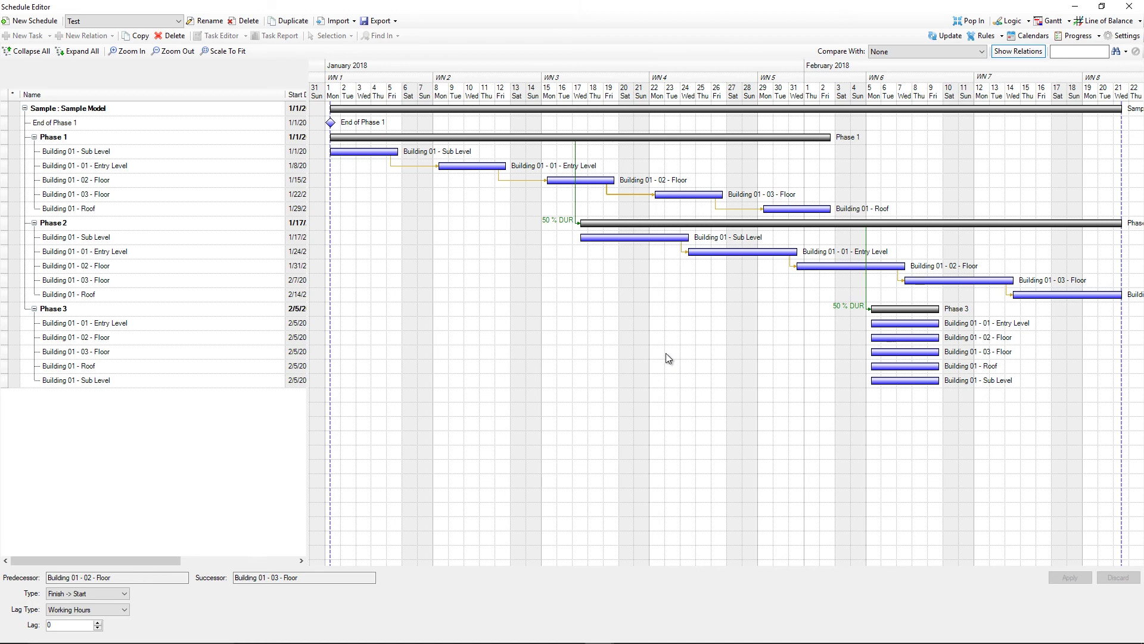
click(667, 354)
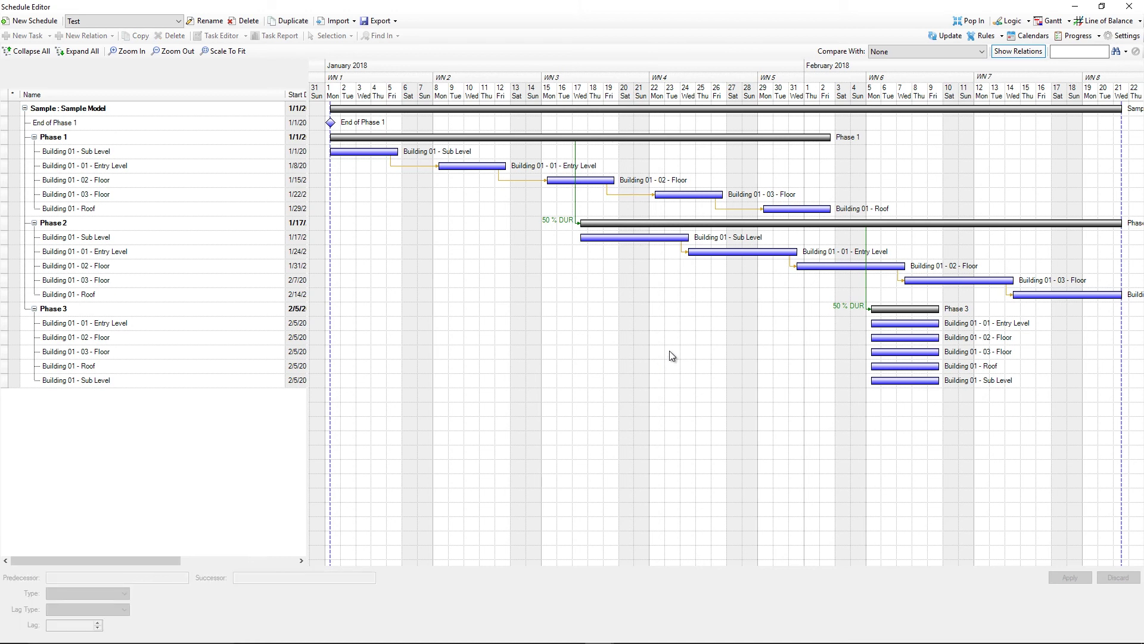
Copy Phase 1's four level relations into Phase 3, then scale the Gantt chart to fit
click(1012, 23)
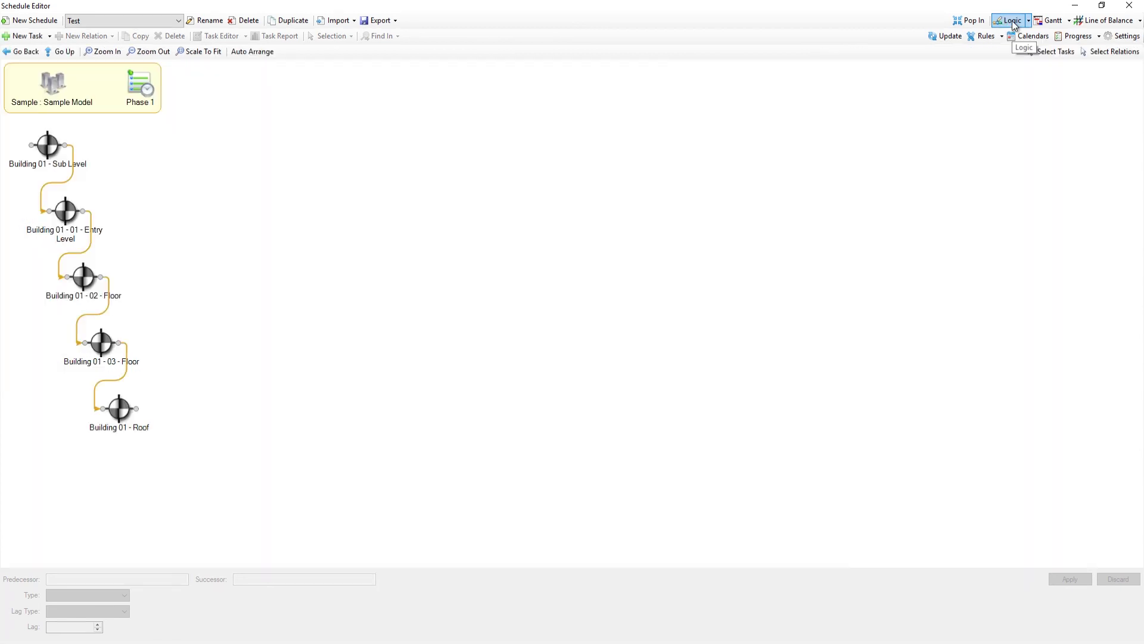
click(1104, 55)
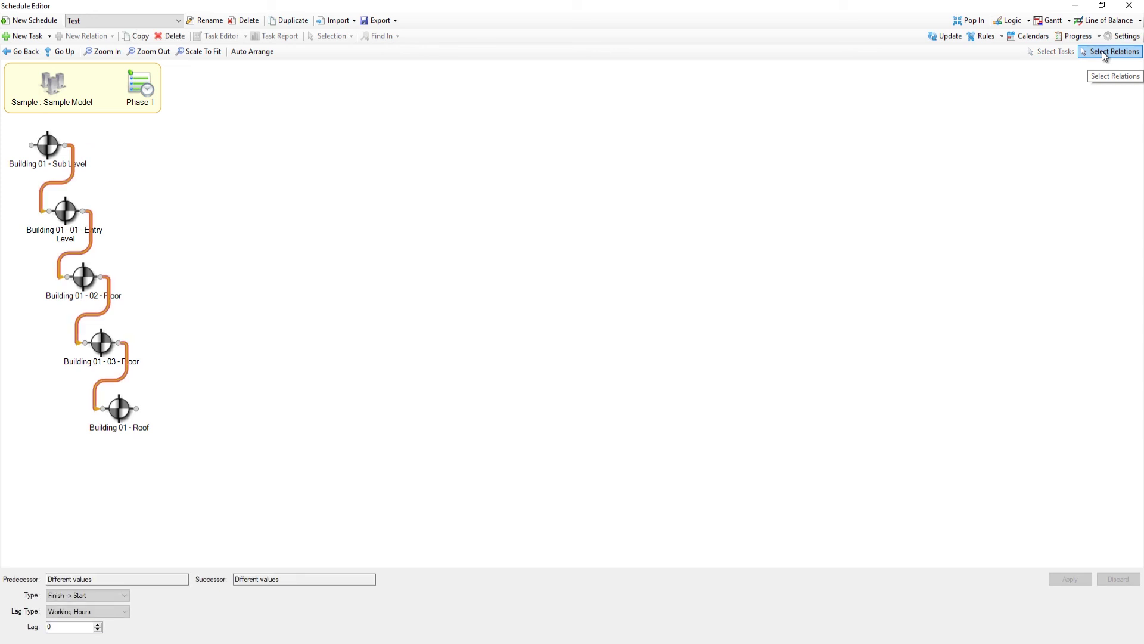
click(144, 38)
click(419, 200)
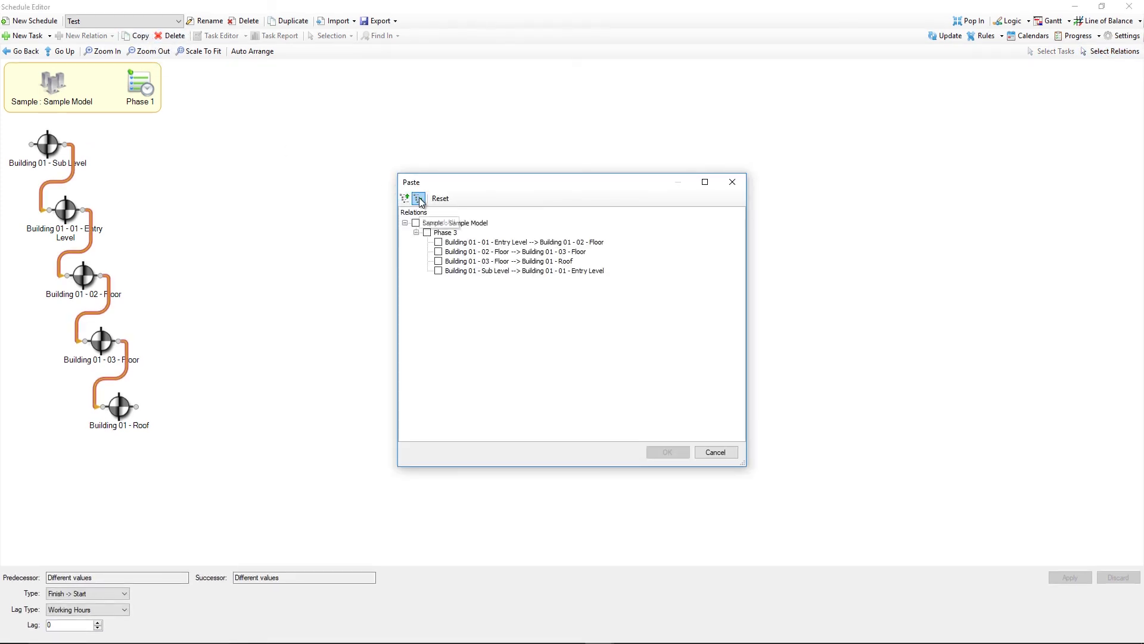
click(427, 233)
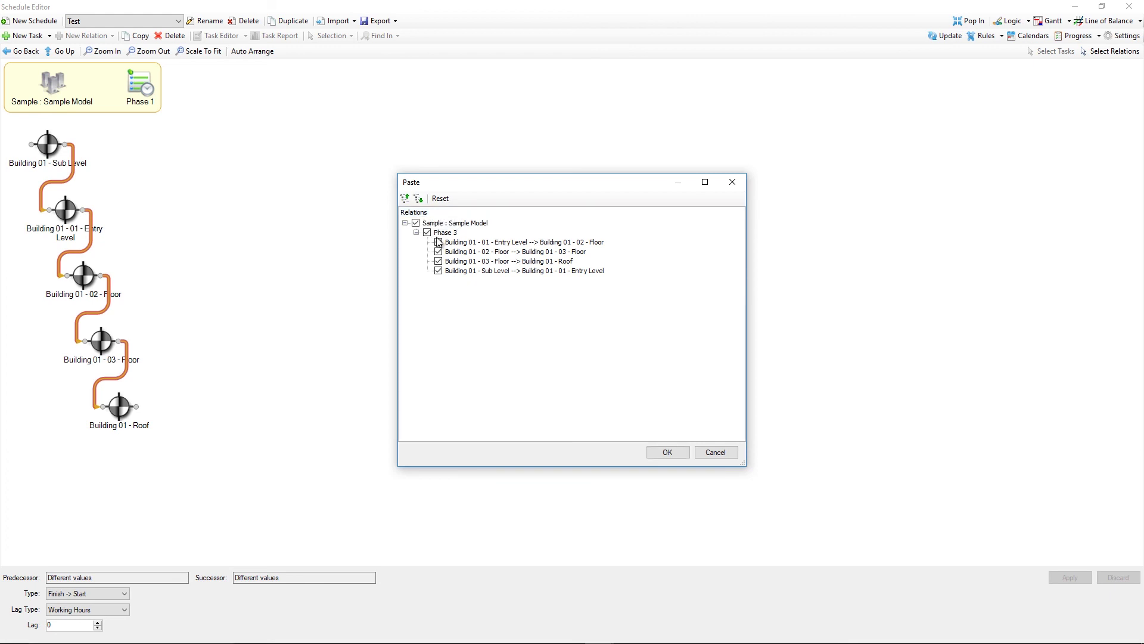
click(668, 453)
click(617, 376)
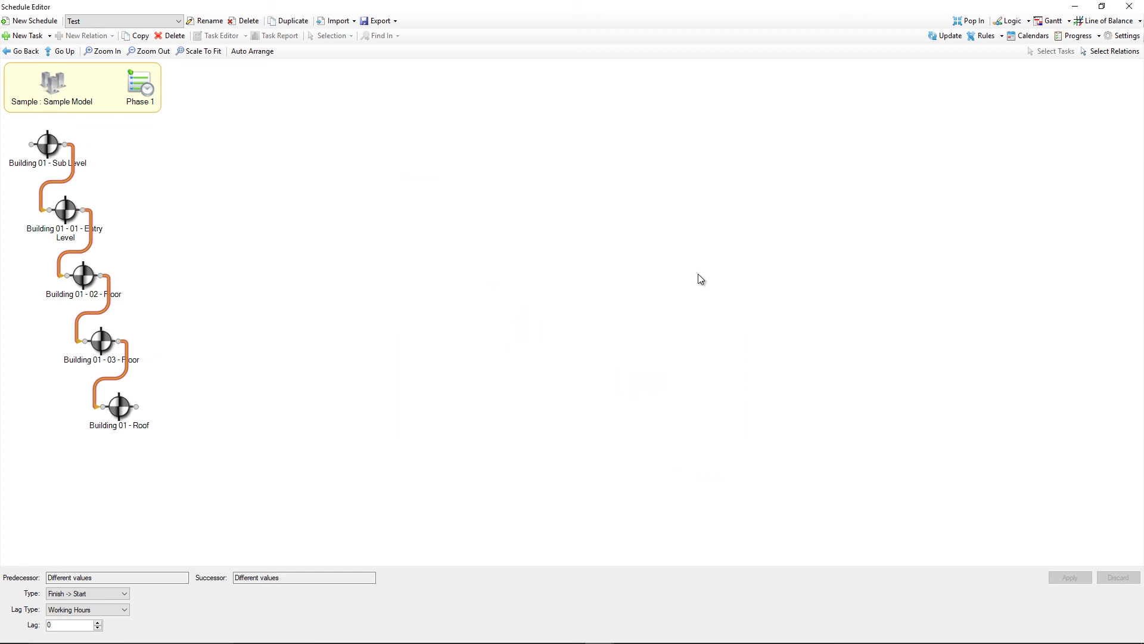
click(1050, 21)
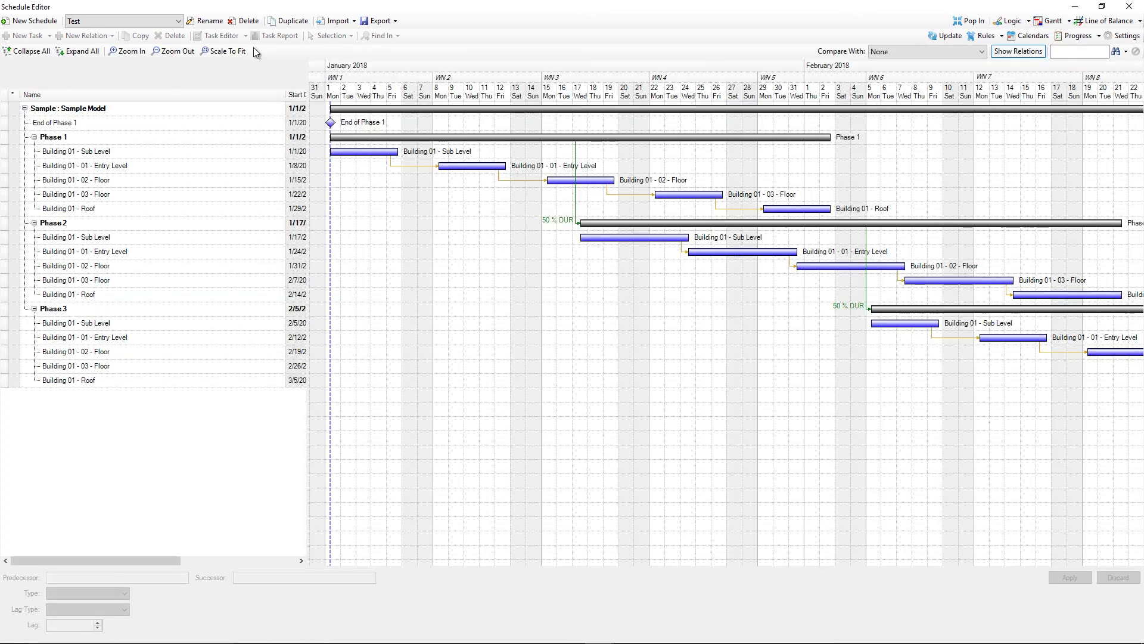
click(242, 52)
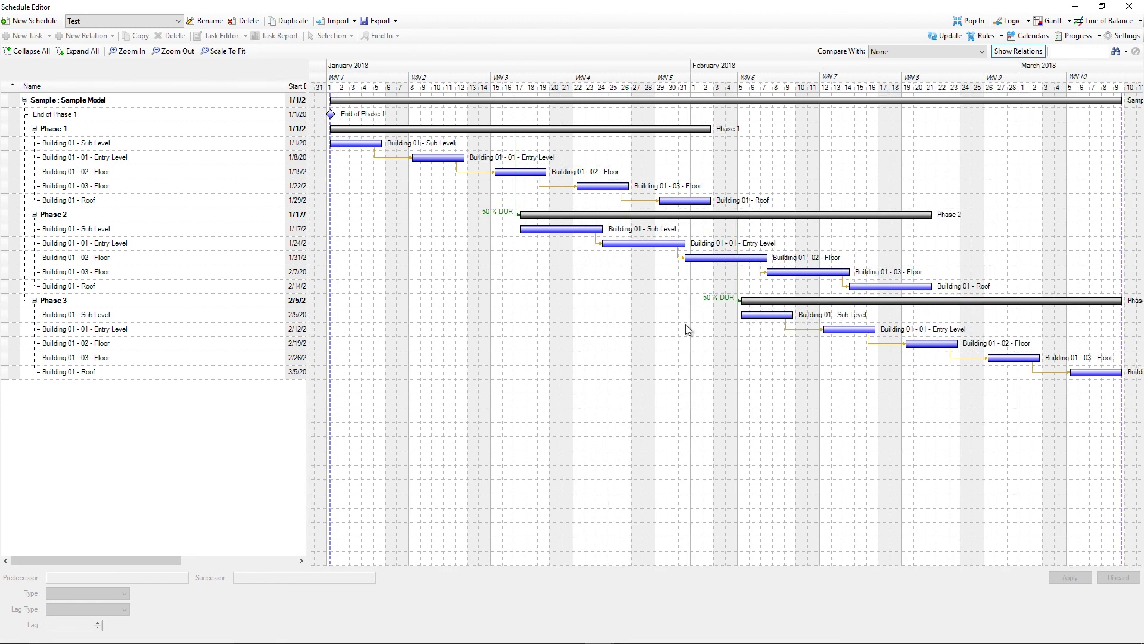